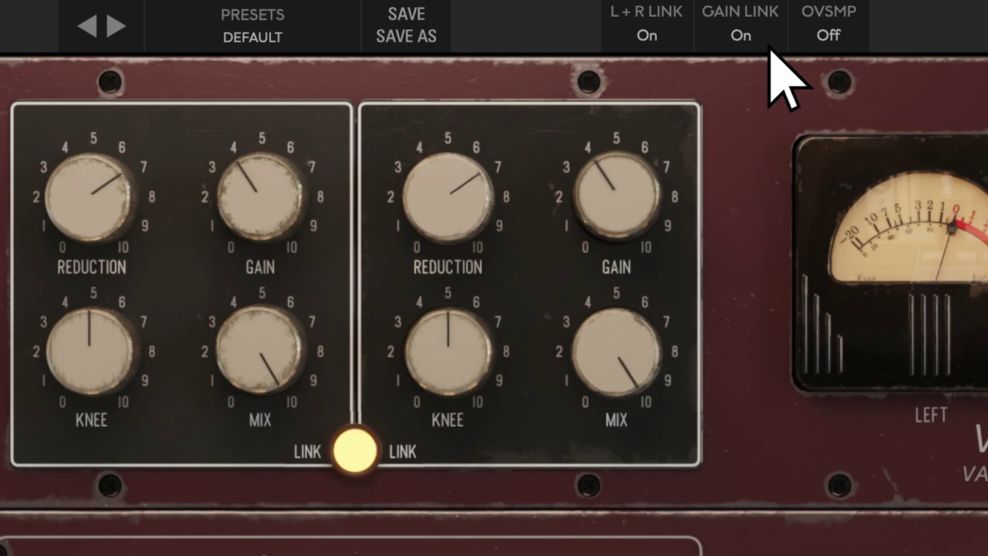
- Raise Reduction to about 8 with Gain Link on, and lower it with Gain Link turned off
drag(86, 229, 119, 248)
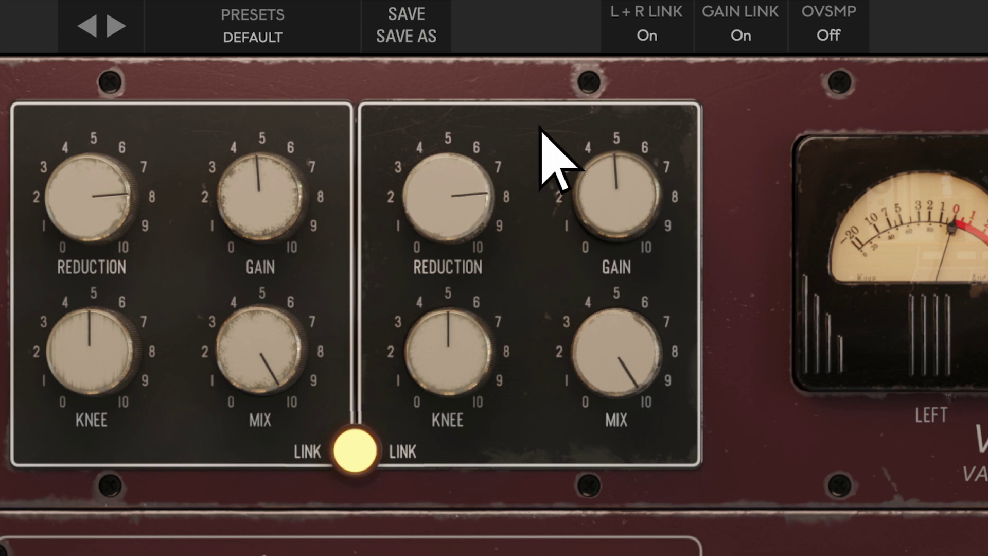
click(748, 50)
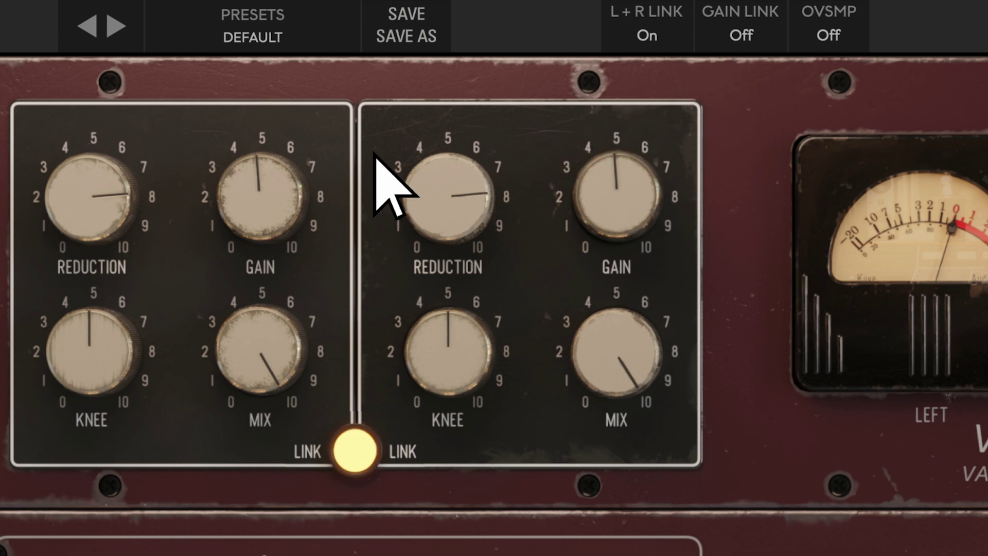
drag(119, 206, 110, 275)
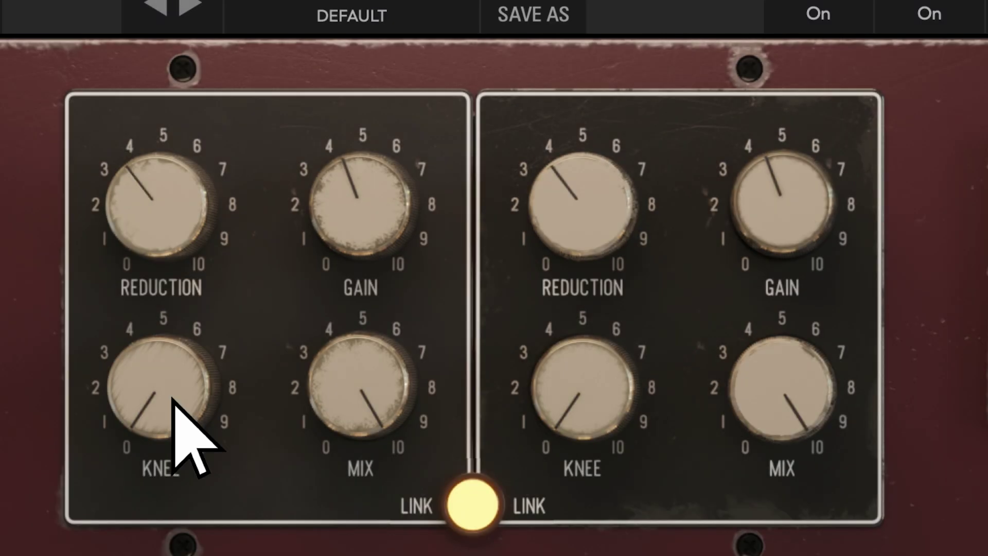
- Sweep the linked Knee from 0 up to 10 and lower it again on the X Snare limiter
click(173, 400)
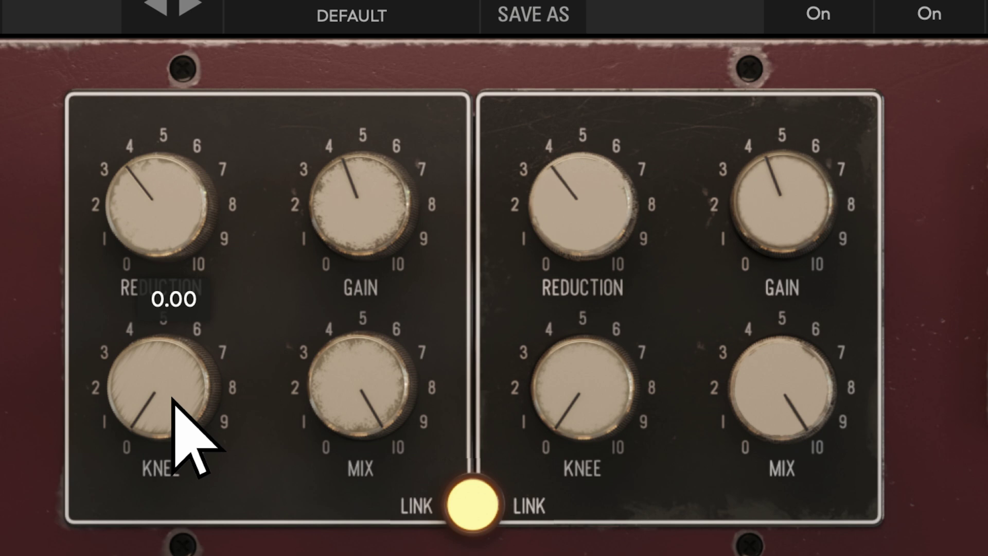
drag(173, 401, 208, 11)
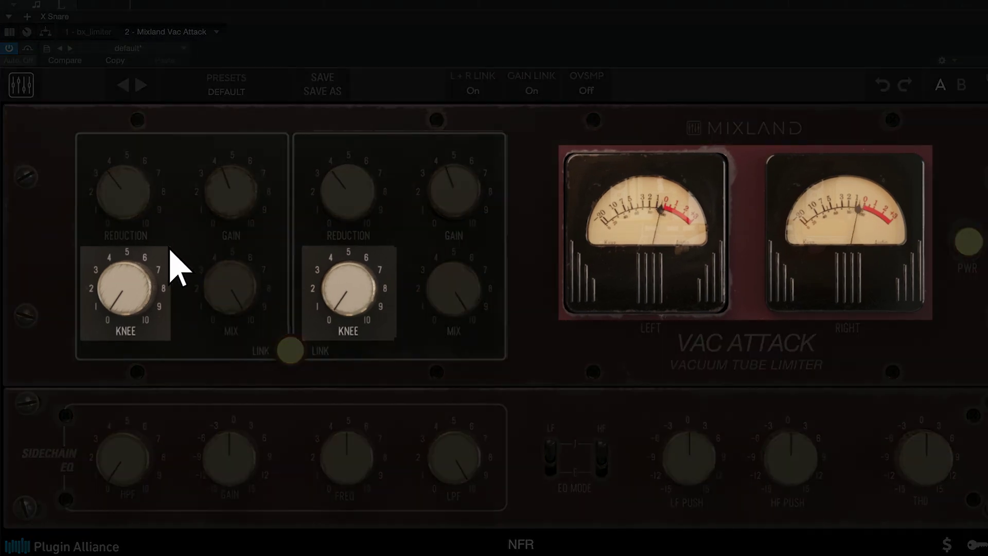
drag(130, 302, 152, 95)
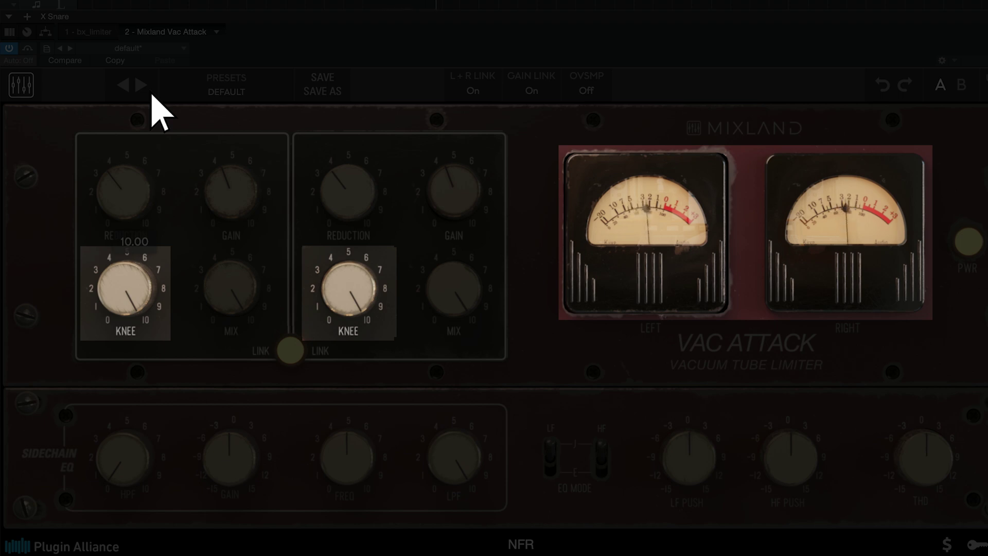
drag(152, 95, 151, 215)
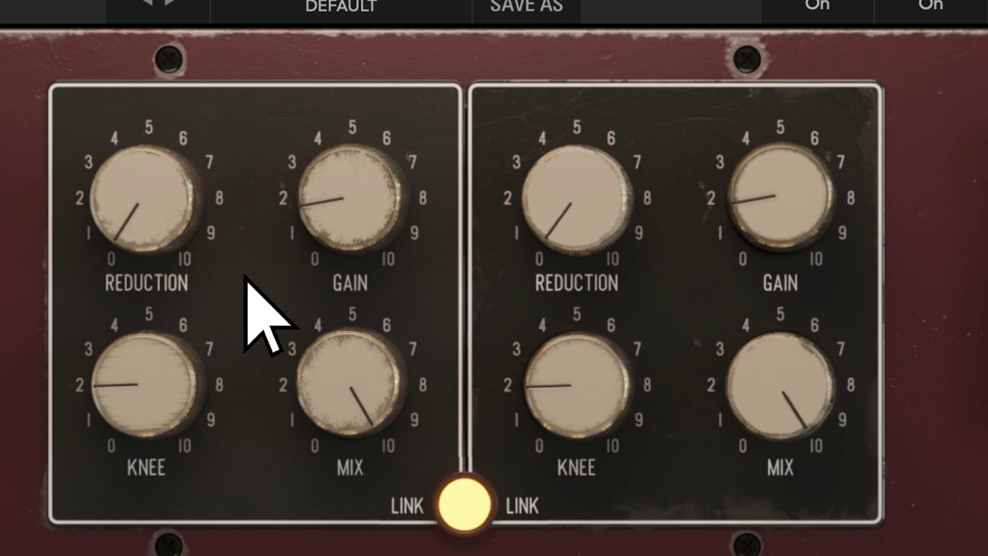
- Set the X Drums limiter's Reduction to about 8 and Mix to about 4, and compare the result with bypass
drag(170, 216, 243, 1)
drag(326, 353, 294, 525)
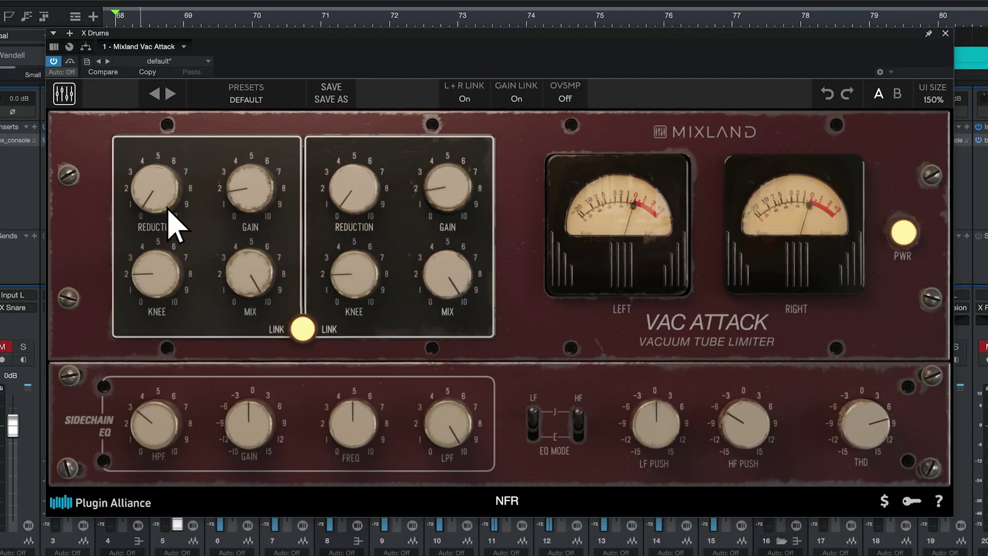
drag(169, 211, 205, 94)
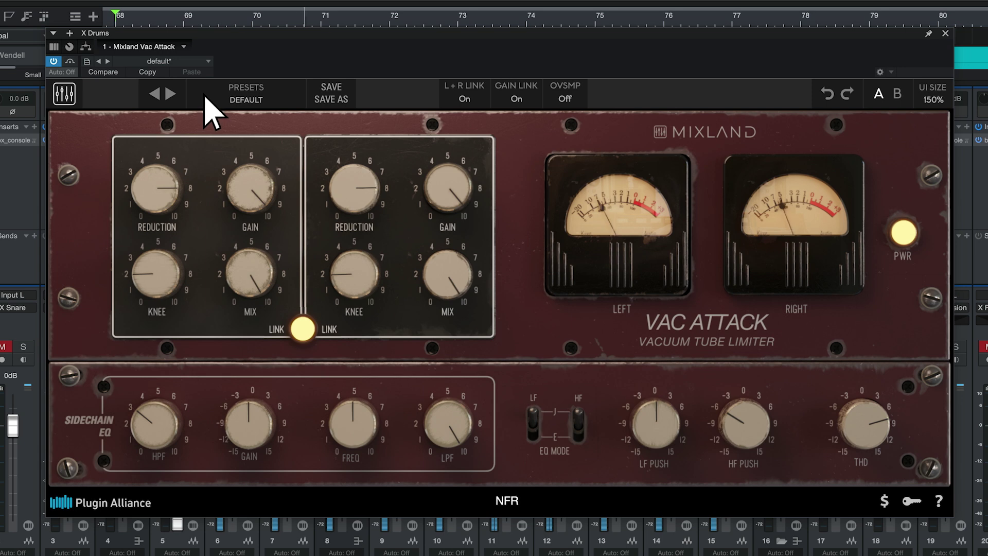
mouse_move(252, 278)
drag(248, 264, 264, 392)
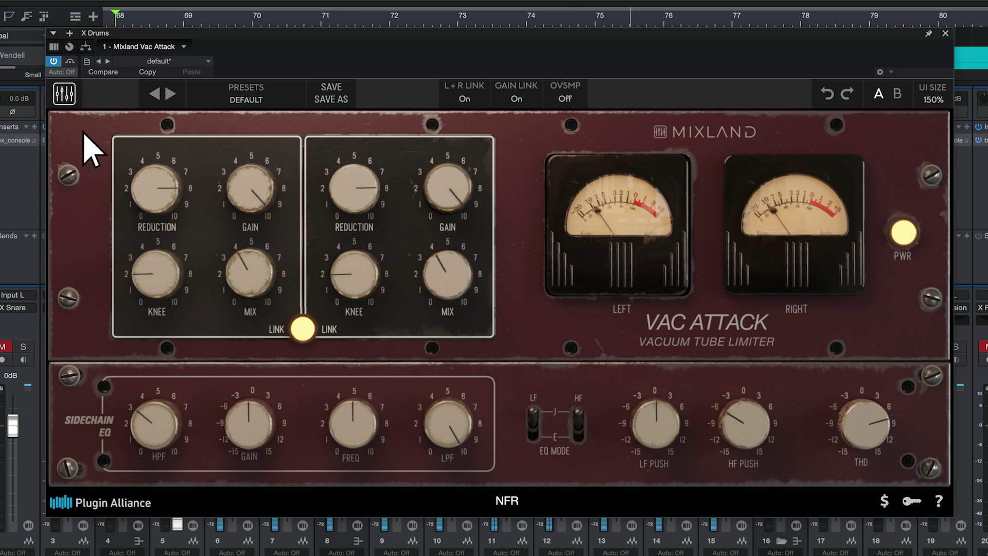
click(54, 62)
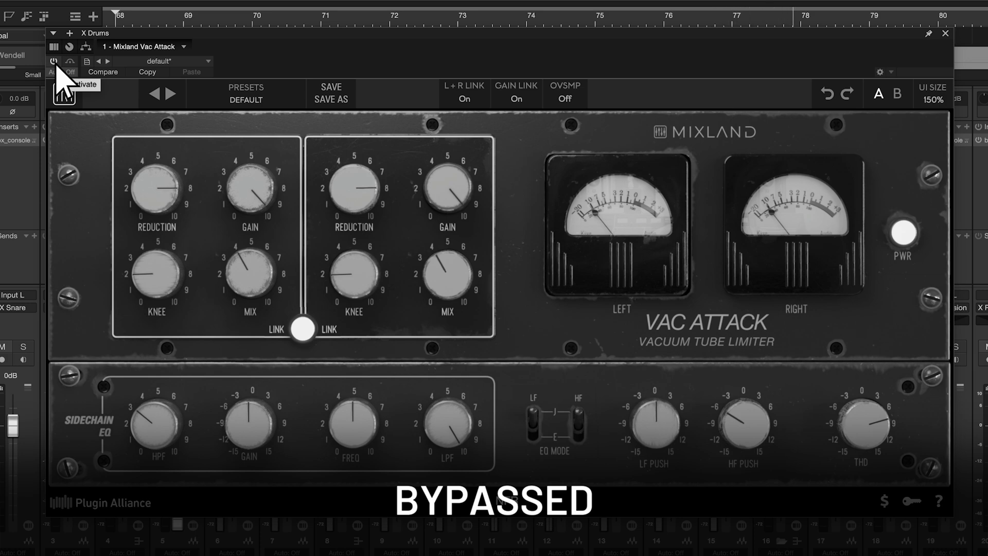
click(53, 61)
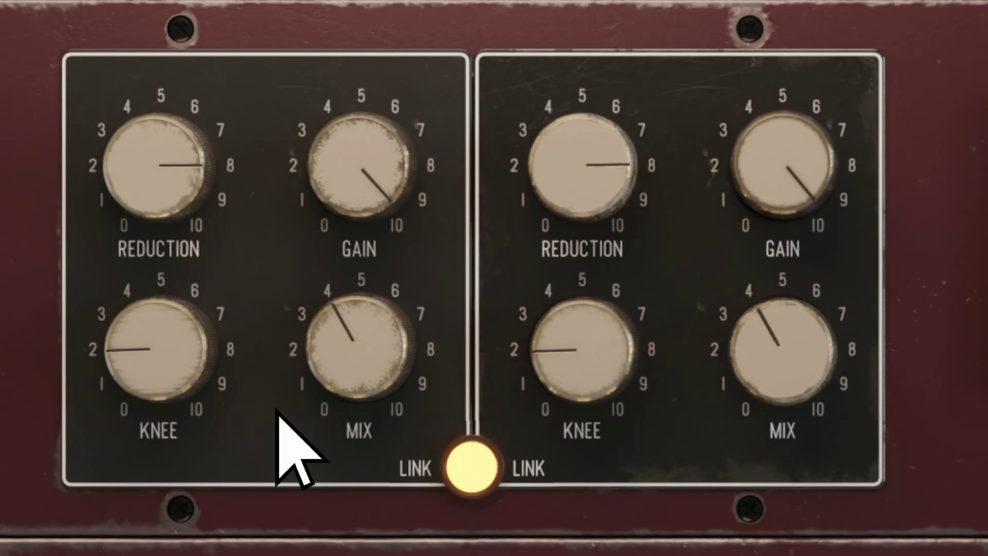
- Switch the link between the limiter's two channels off and back on
click(480, 481)
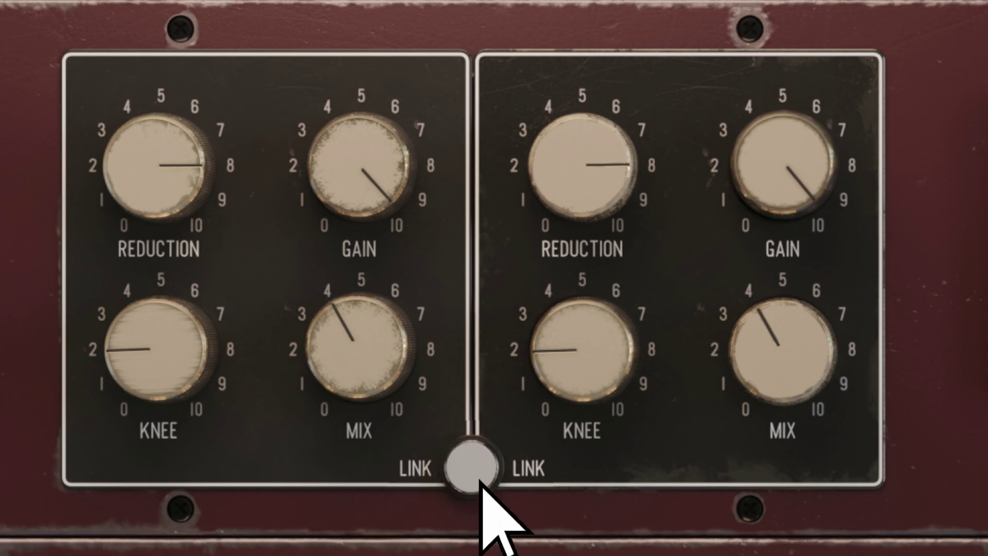
click(481, 481)
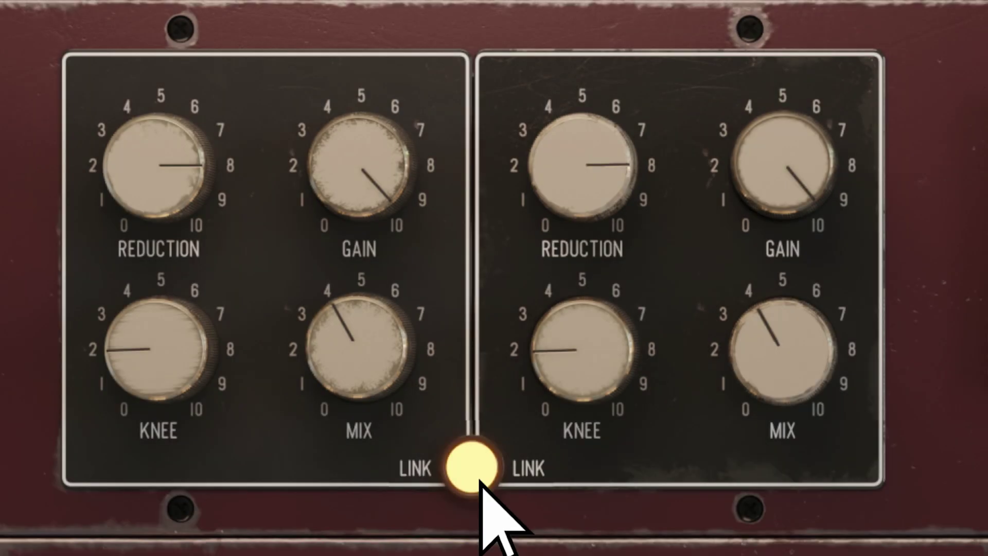
click(481, 482)
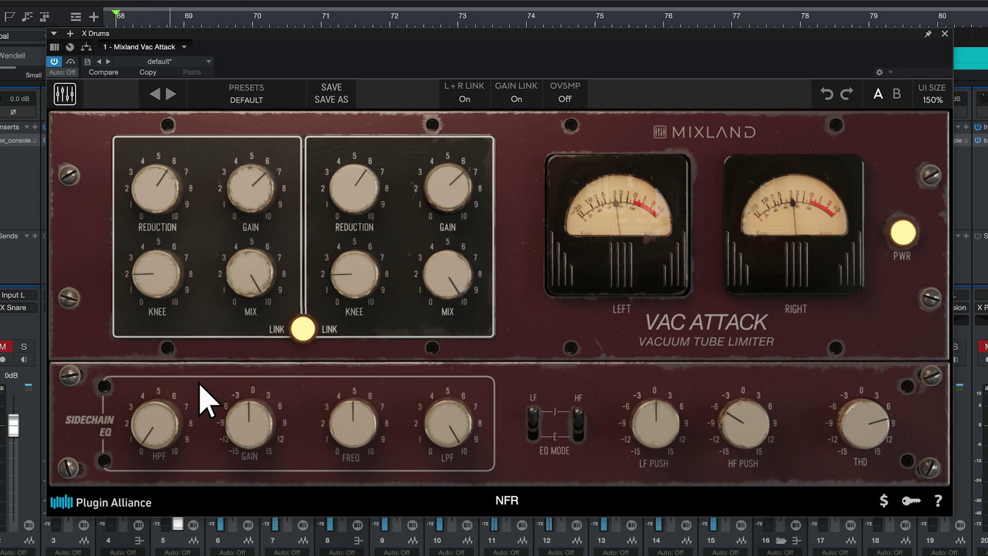
- Alternate the sidechain HPF between 0 Hz and about 240 Hz during playback to compare its effect on the X Drums limiter
mouse_move(165, 433)
drag(167, 433, 164, 508)
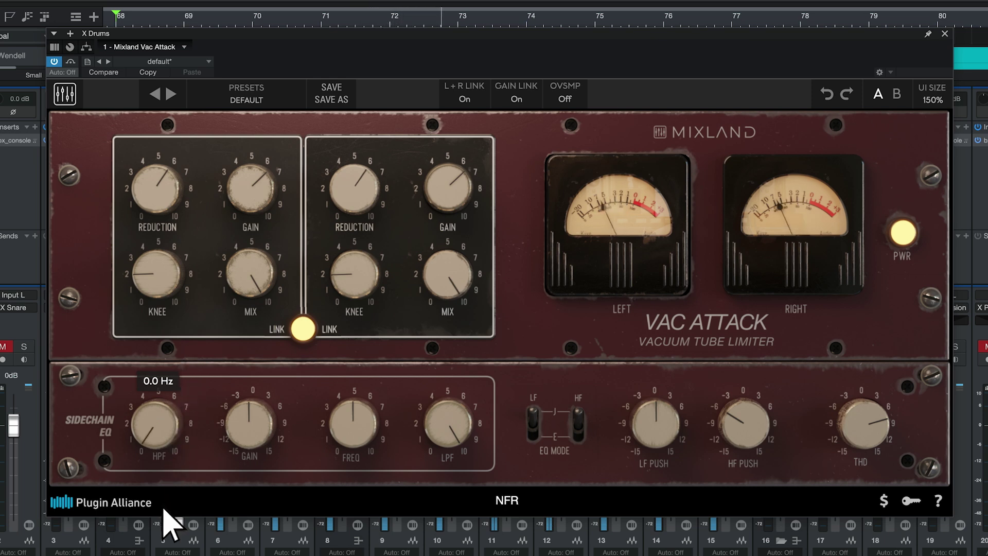
drag(163, 508, 163, 320)
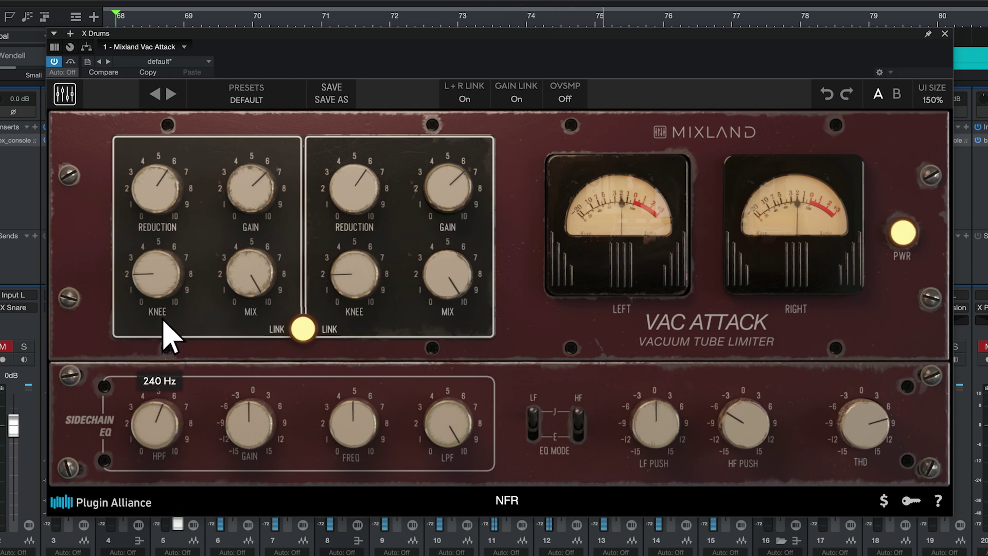
drag(164, 321, 159, 530)
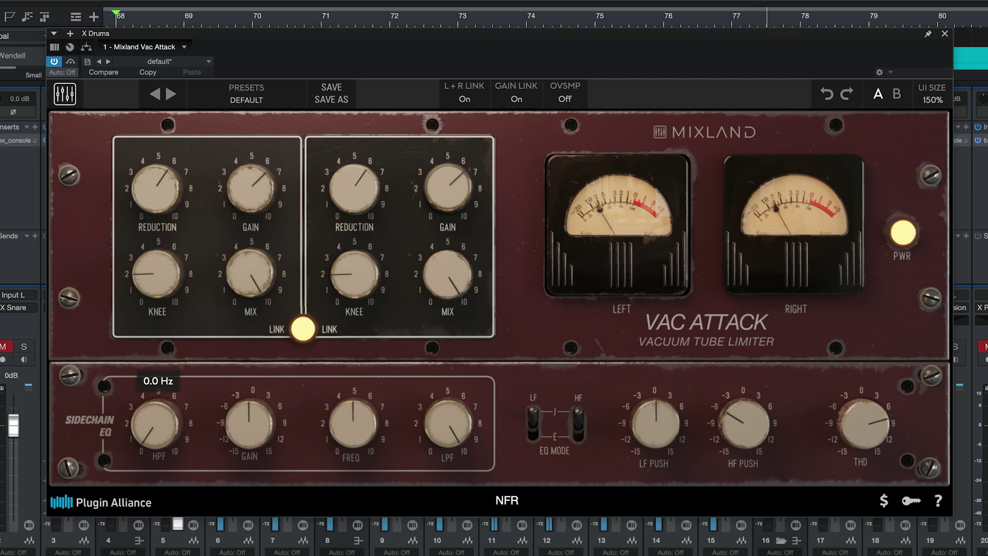
drag(154, 490, 157, 311)
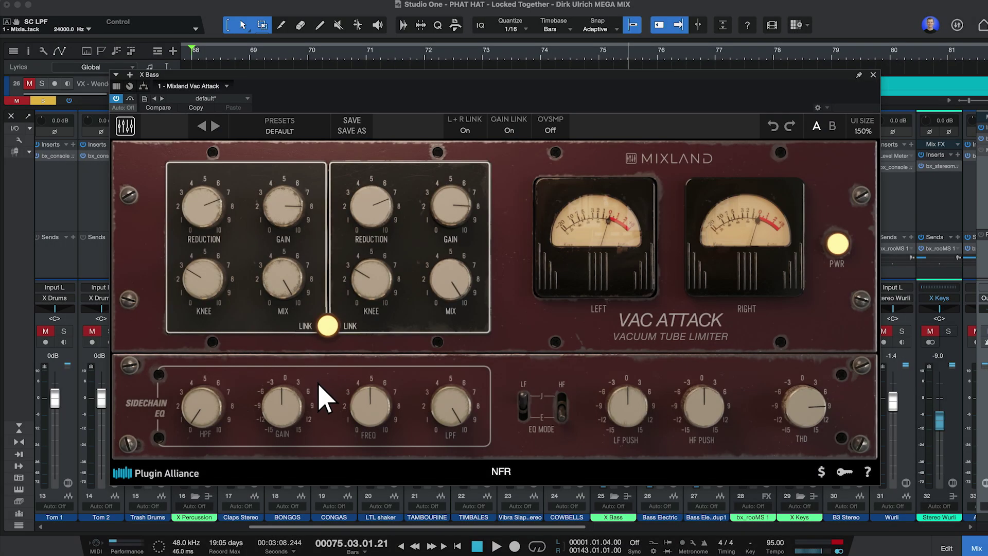
- Reset the sidechain Gain and Freq on the X Bass limiter and lower its LPF to about 3.5 kHz
mouse_move(294, 408)
mouse_down()
mouse_move(293, 419)
mouse_move(301, 401)
mouse_up()
mouse_move(363, 405)
mouse_down()
mouse_move(375, 410)
mouse_move(366, 433)
mouse_move(373, 407)
mouse_up()
double_click(298, 413)
double_click(375, 422)
drag(459, 410, 450, 491)
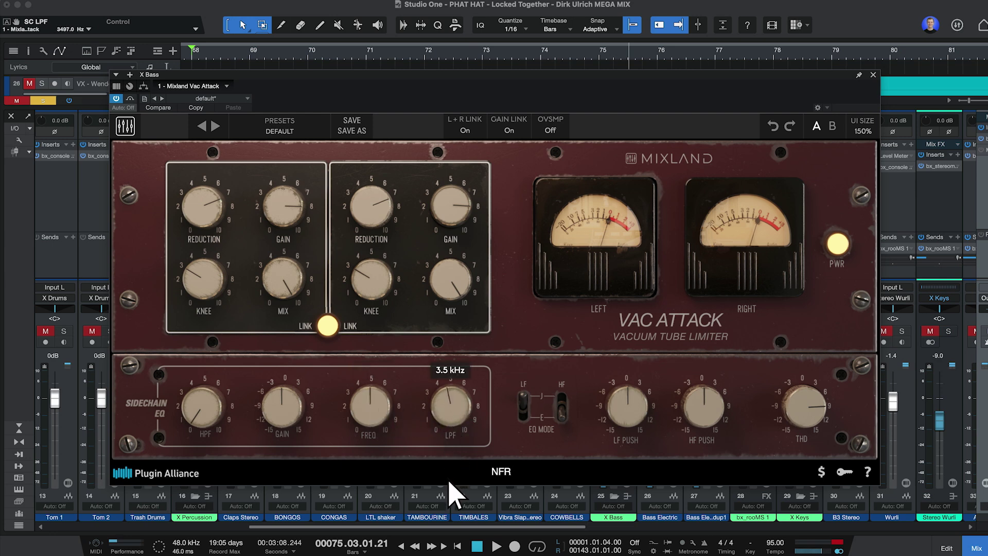
drag(457, 403, 459, 489)
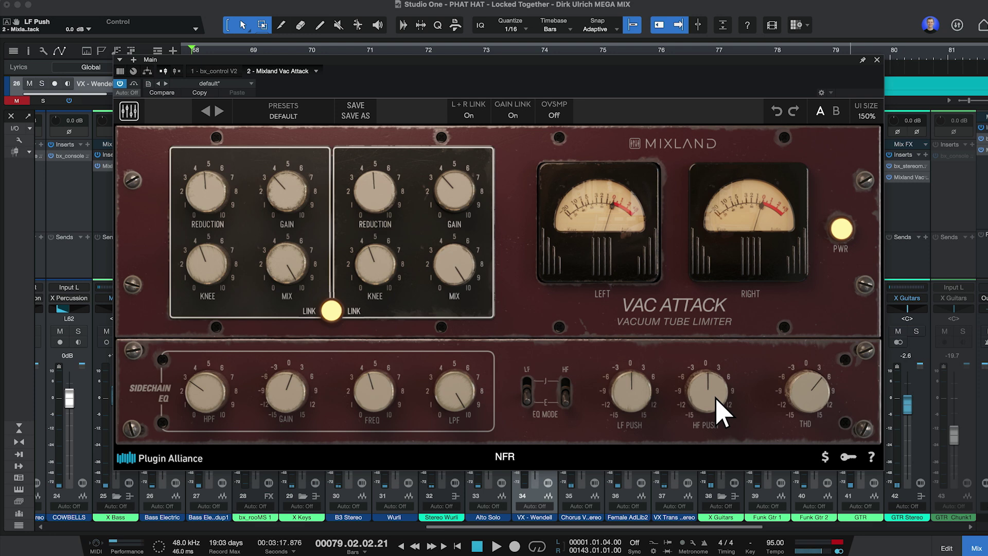
- Try the HF Push knob on the Main limiter, and toggle the LF EQ mode, leaving it at E
drag(716, 400, 723, 316)
click(530, 363)
drag(532, 393, 538, 466)
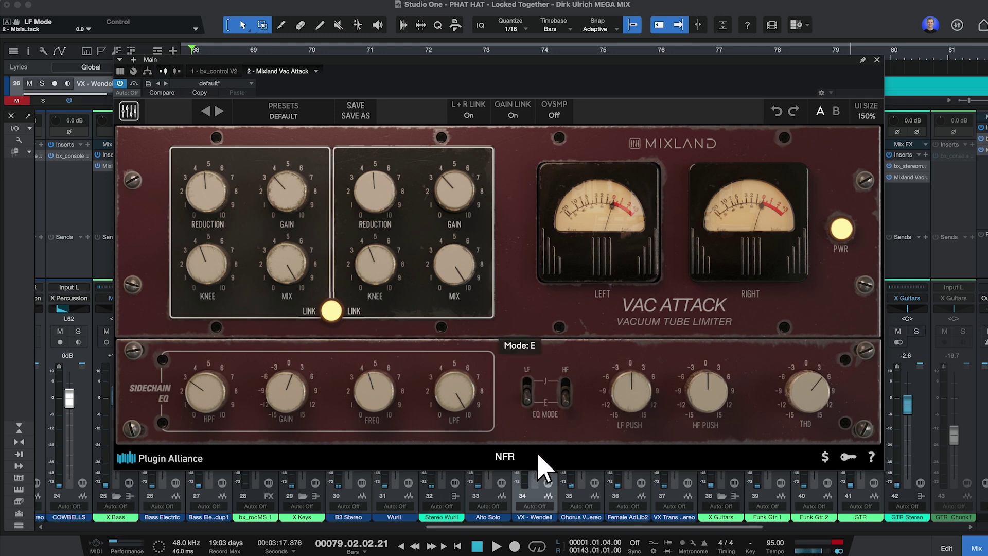
- Audition LF Push cuts and boosts in EQ modes E and J during playback, and return LF Push to 0.1 dB
key(space)
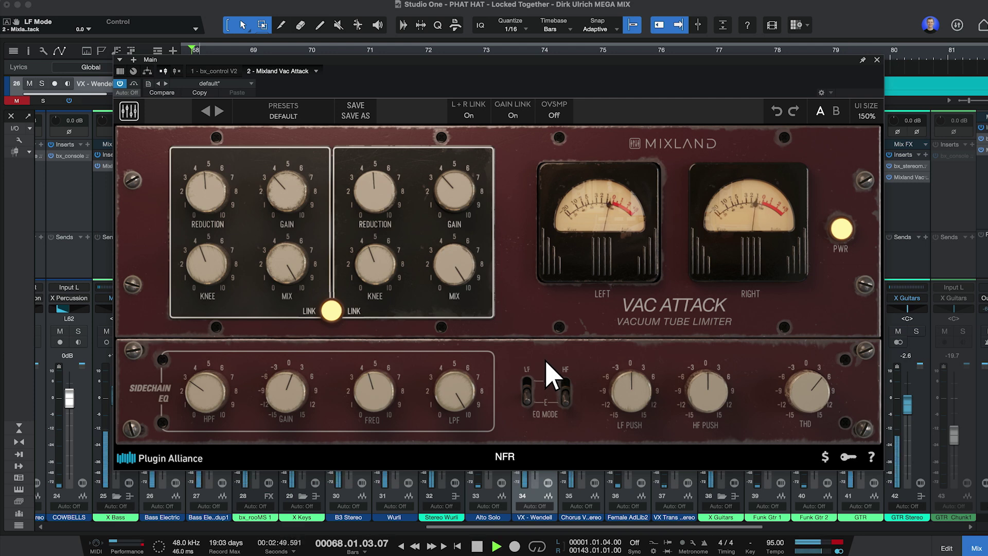
drag(626, 393, 634, 481)
click(534, 380)
drag(629, 410, 635, 312)
drag(532, 404, 535, 461)
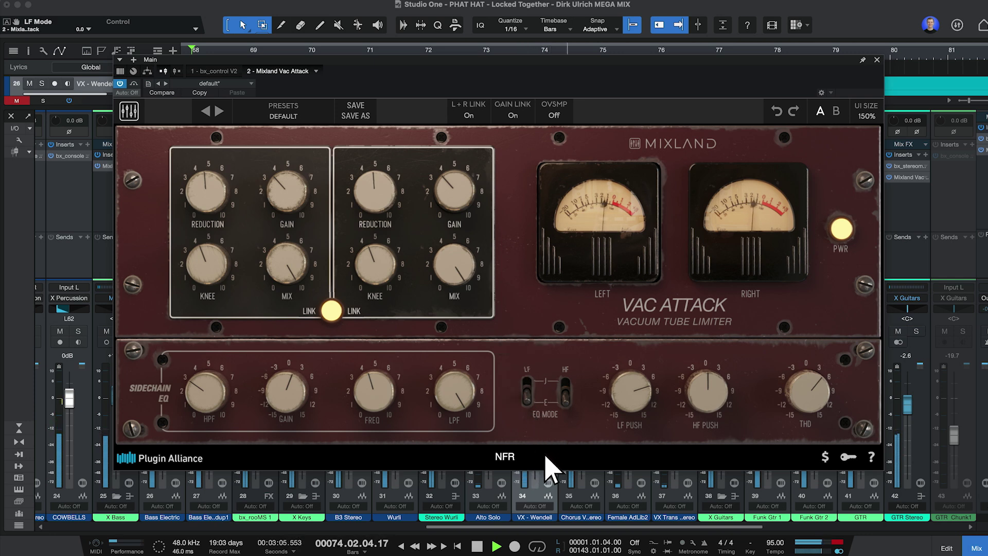
drag(627, 389, 637, 440)
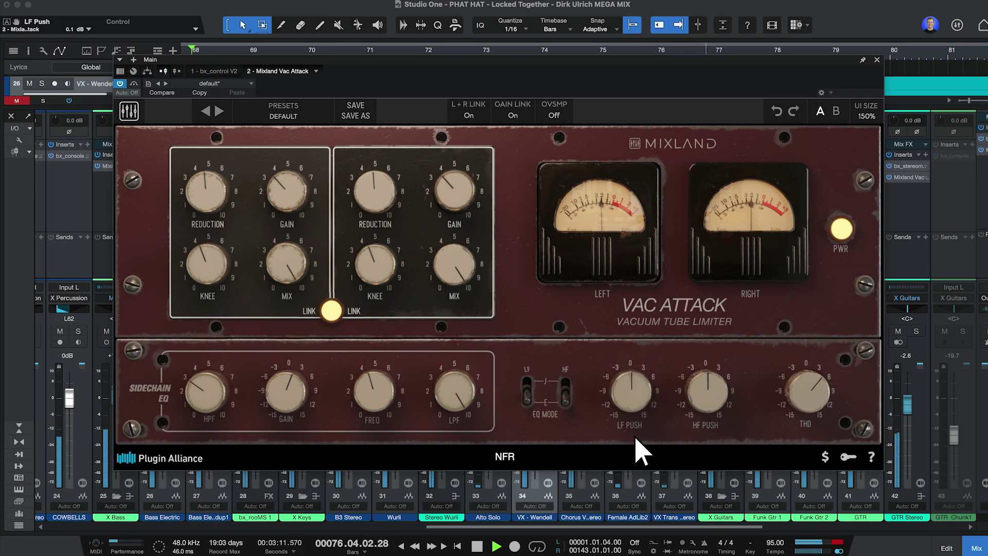
key(space)
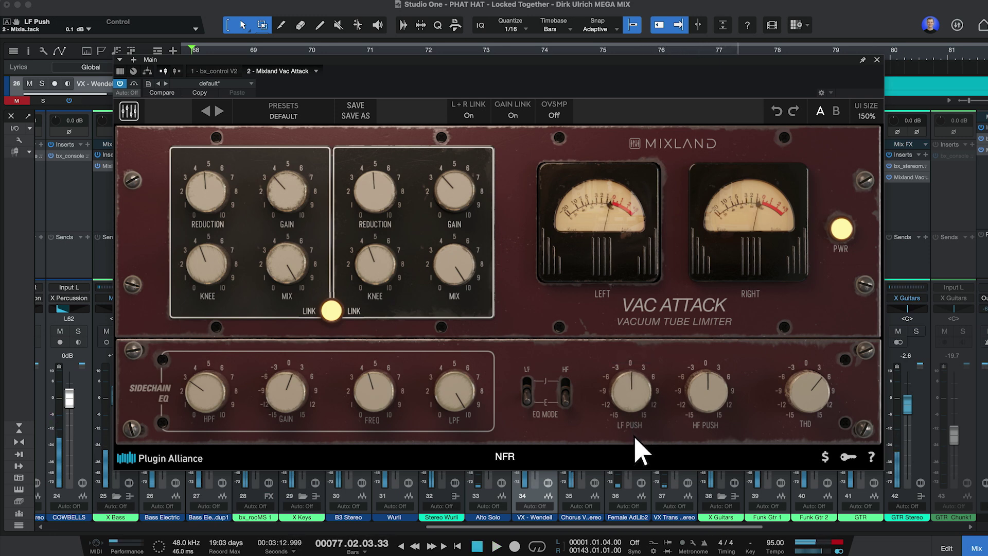
- Toggle the HF EQ mode to J and back to E, and cut HF Push to about -14.3 dB during playback
click(567, 399)
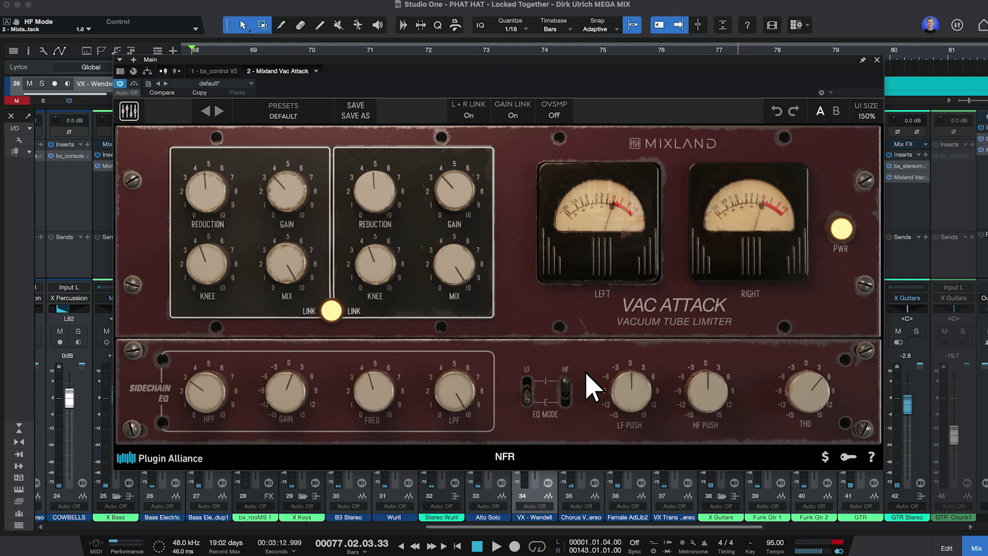
click(568, 402)
key(space)
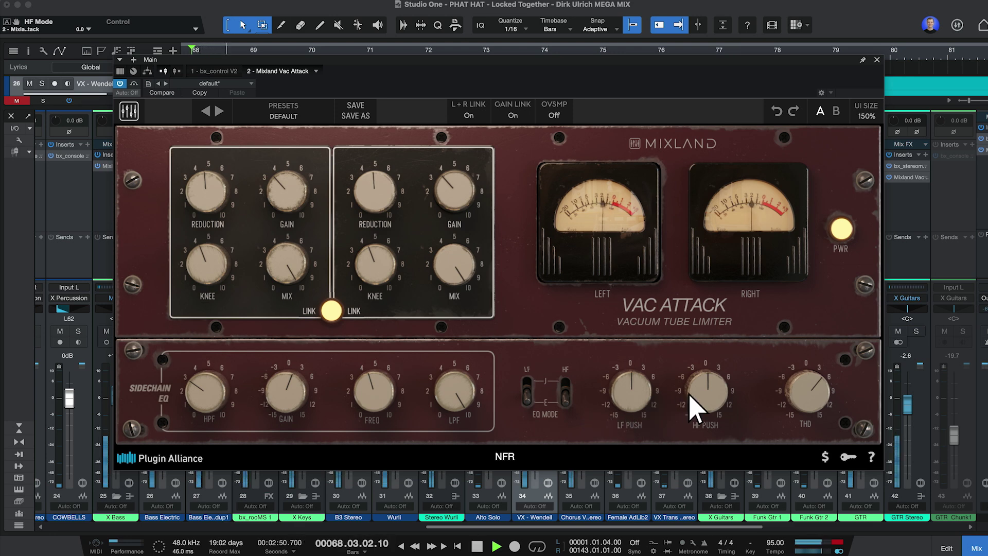
drag(710, 397, 649, 447)
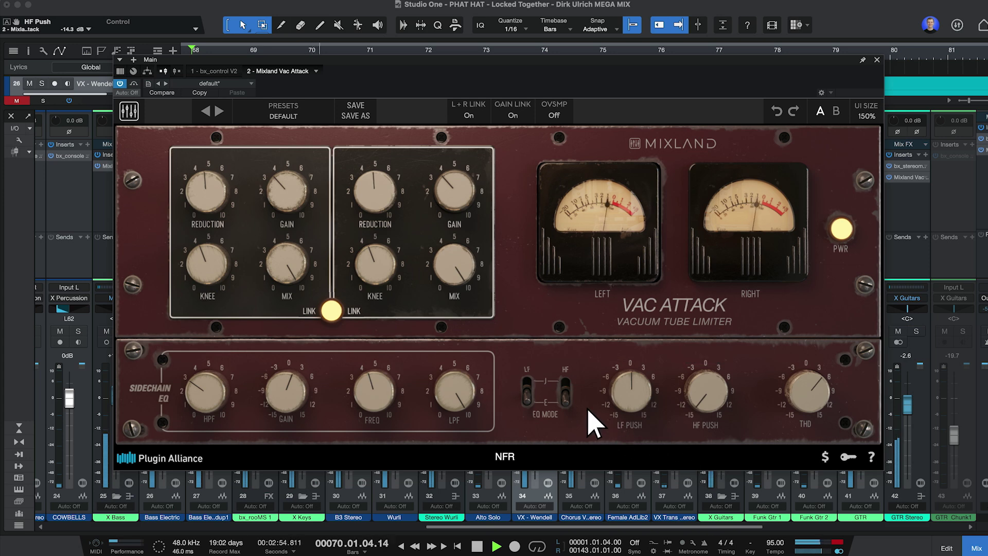
- Set the HF EQ mode to J, audition HF Push at 9 dB, and reduce it to about 2.7 dB
click(573, 382)
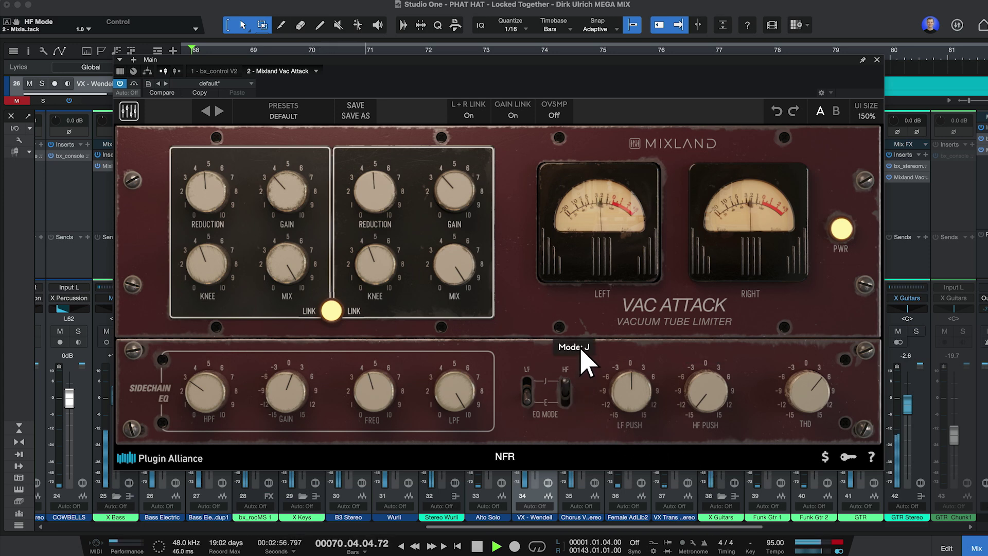
drag(705, 409, 718, 309)
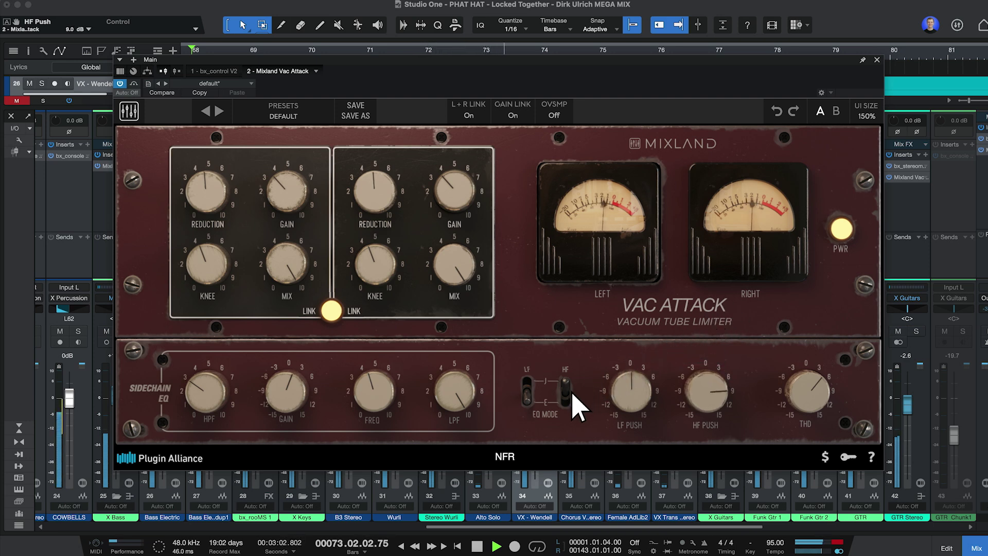
mouse_move(572, 419)
mouse_down()
mouse_move(578, 464)
mouse_move(583, 423)
mouse_up()
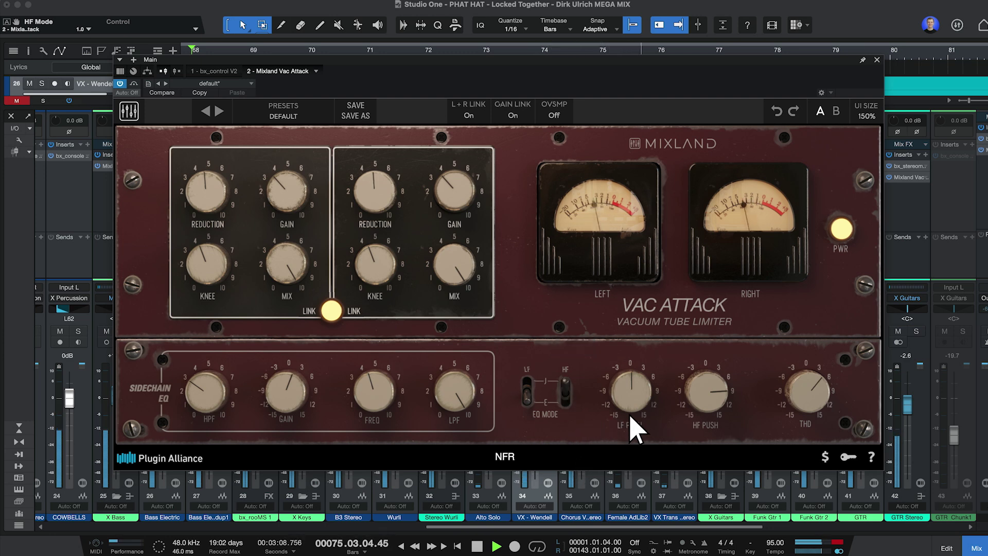
drag(706, 404, 703, 427)
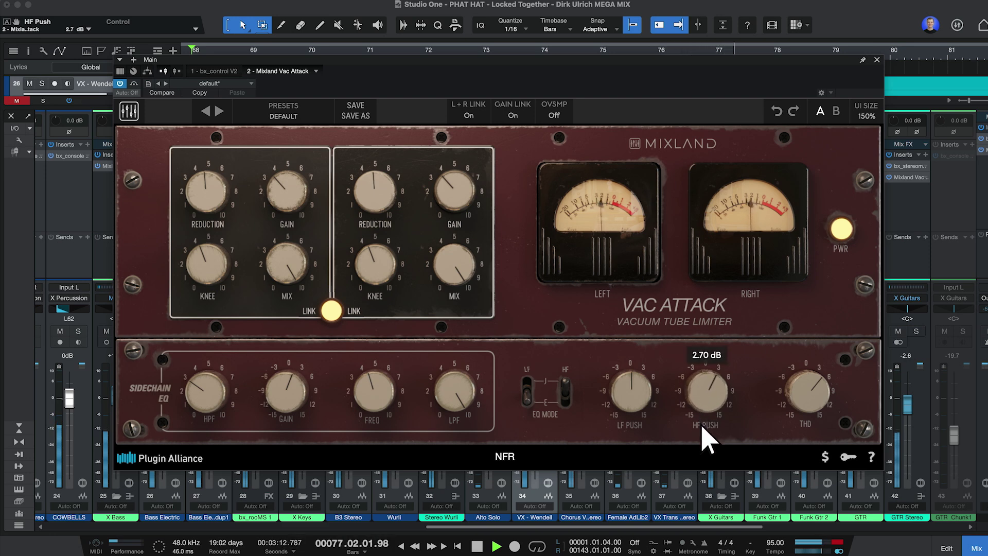
drag(704, 428, 697, 435)
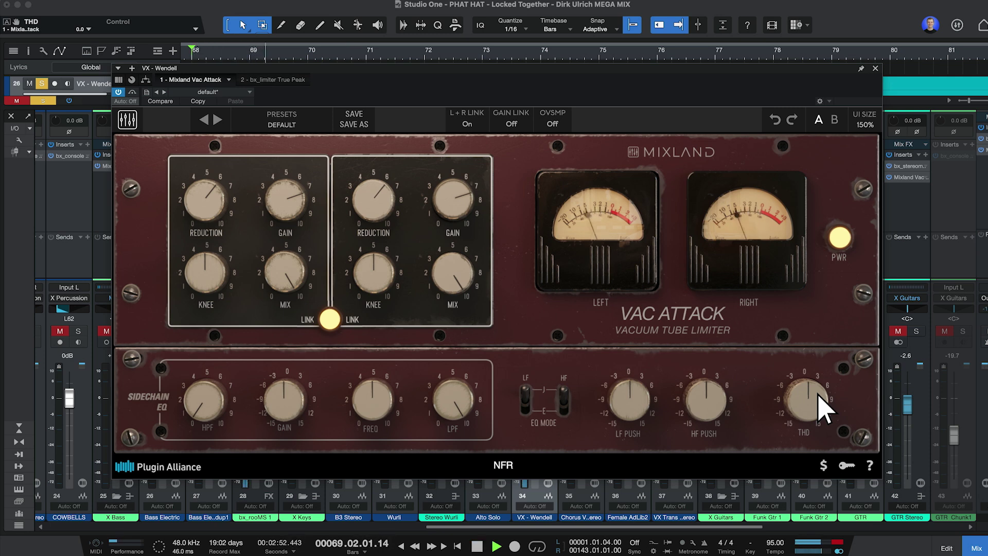
- Lower THD to -15 on the vocal track's limiter
drag(823, 409, 838, 503)
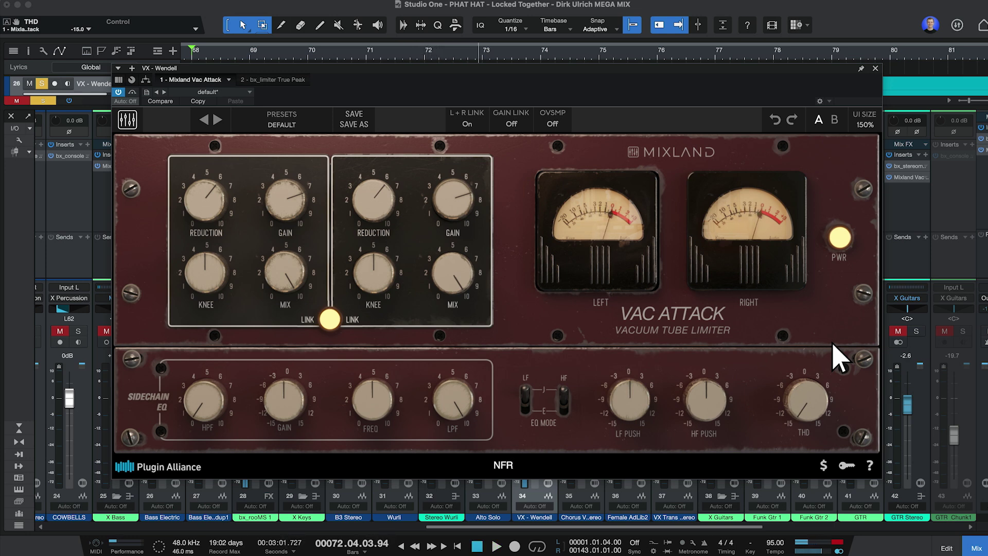
- Raise THD to 15 on the vocal track's limiter during playback, reduce it to about 2.3, and settle it at 3.2
double_click(818, 415)
drag(814, 402, 828, 330)
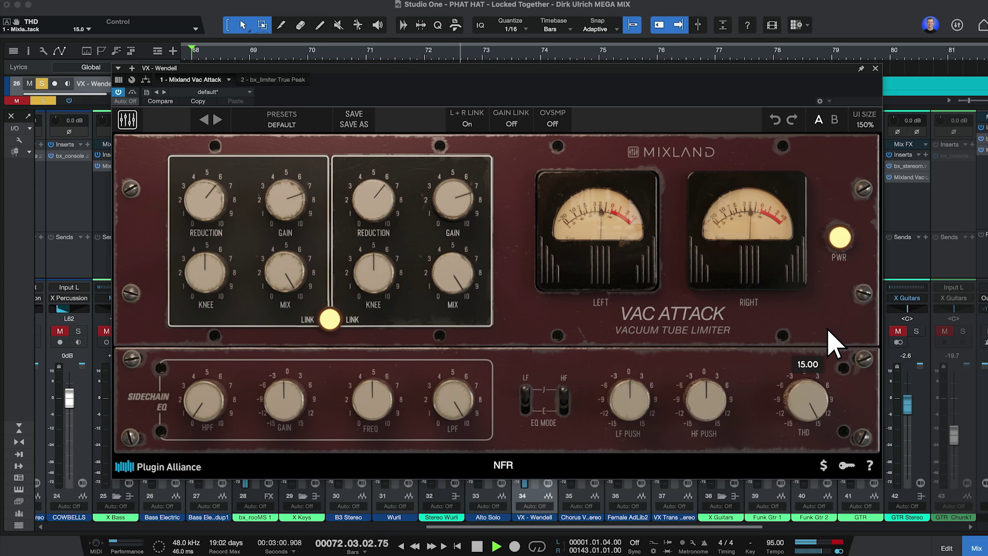
drag(828, 329, 836, 409)
key(space)
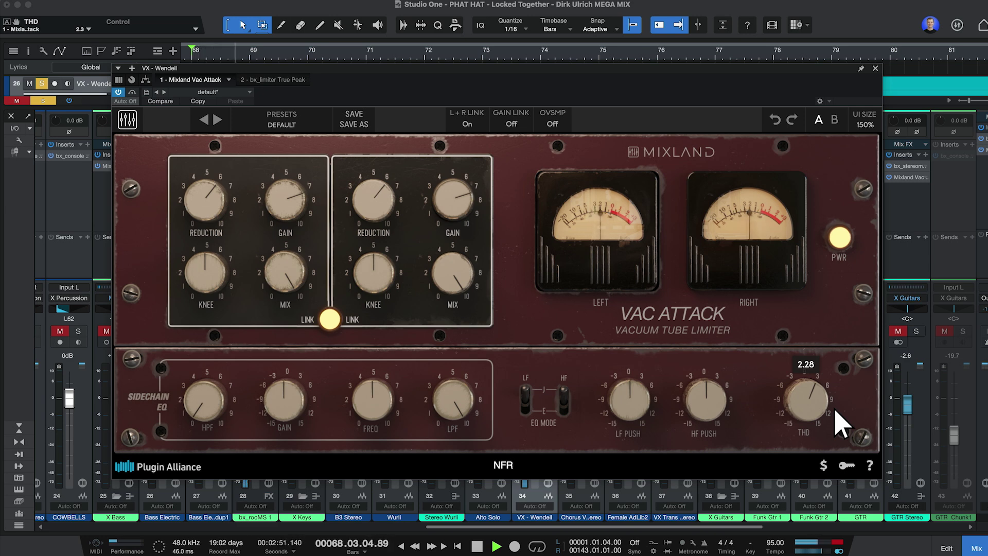
mouse_move(835, 410)
mouse_down()
mouse_move(837, 391)
mouse_move(840, 407)
mouse_up()
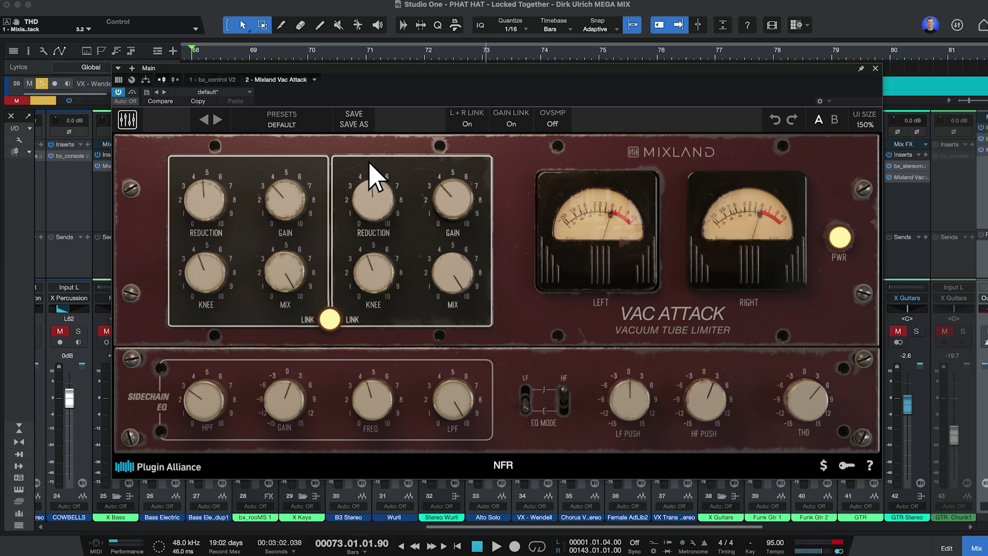
- Look through the preset list of the Main bus limiter
click(304, 123)
drag(348, 174, 357, 291)
click(379, 278)
- Toggle the L+R link on the Main bus limiter, and adjust Reduction to 4.9 and Knee to 4.8
click(471, 132)
mouse_move(397, 205)
mouse_down()
mouse_move(396, 247)
mouse_move(406, 203)
mouse_up()
click(470, 128)
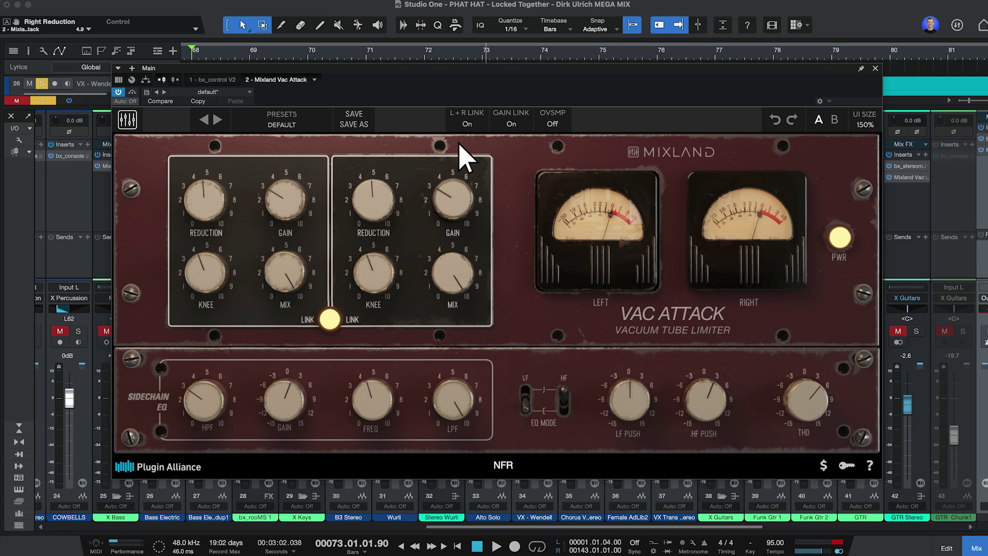
drag(397, 271, 396, 296)
- Set the limiter's oversampling to 16x and switch it back to Off
click(553, 124)
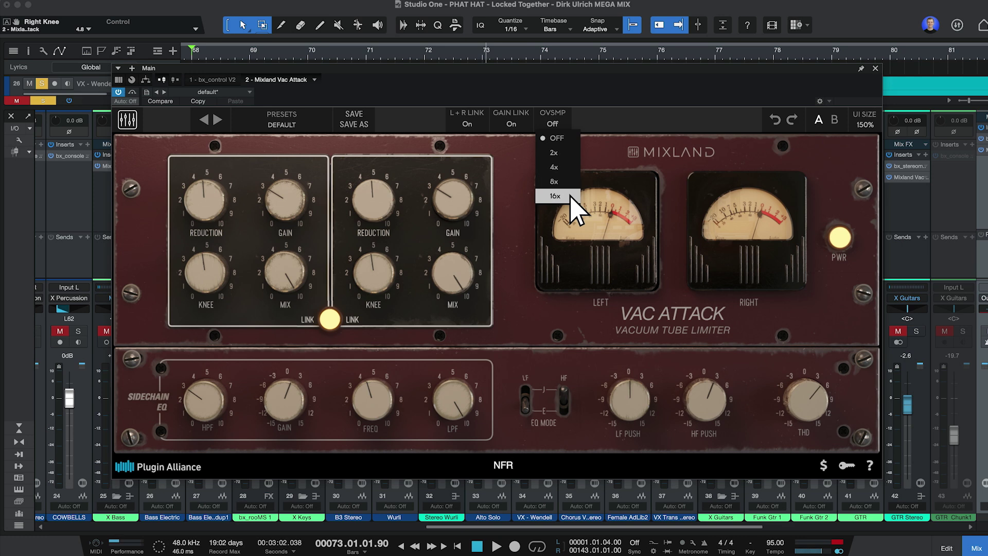
click(556, 196)
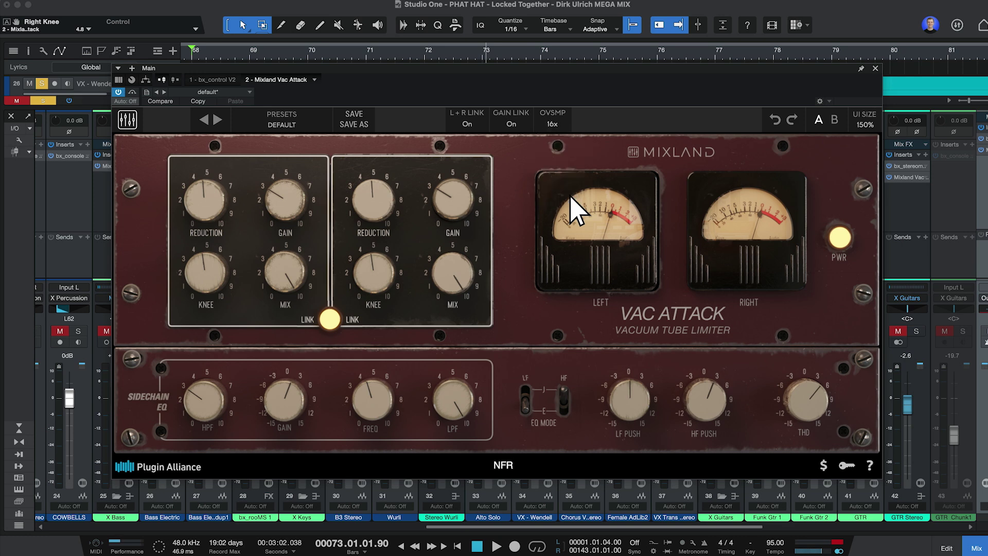
click(559, 125)
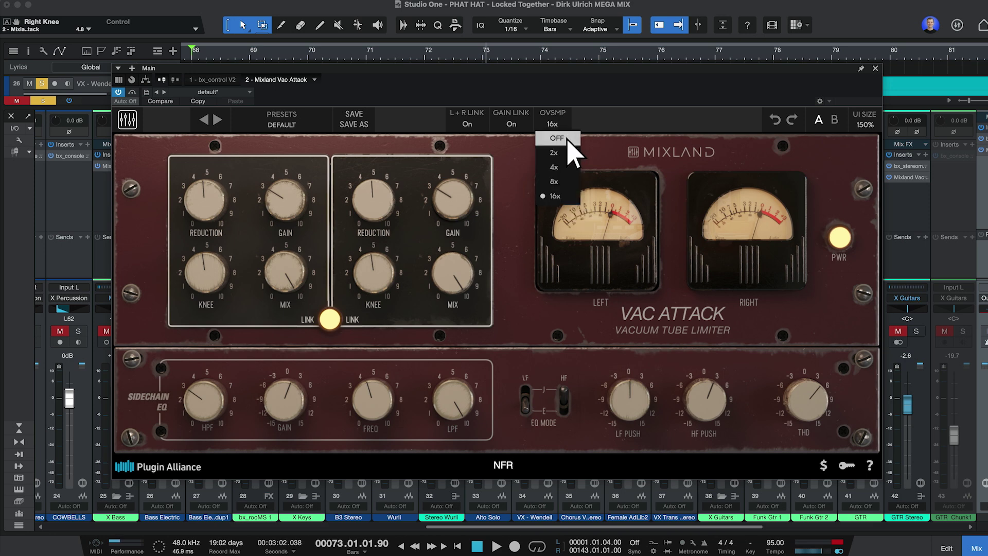
click(569, 141)
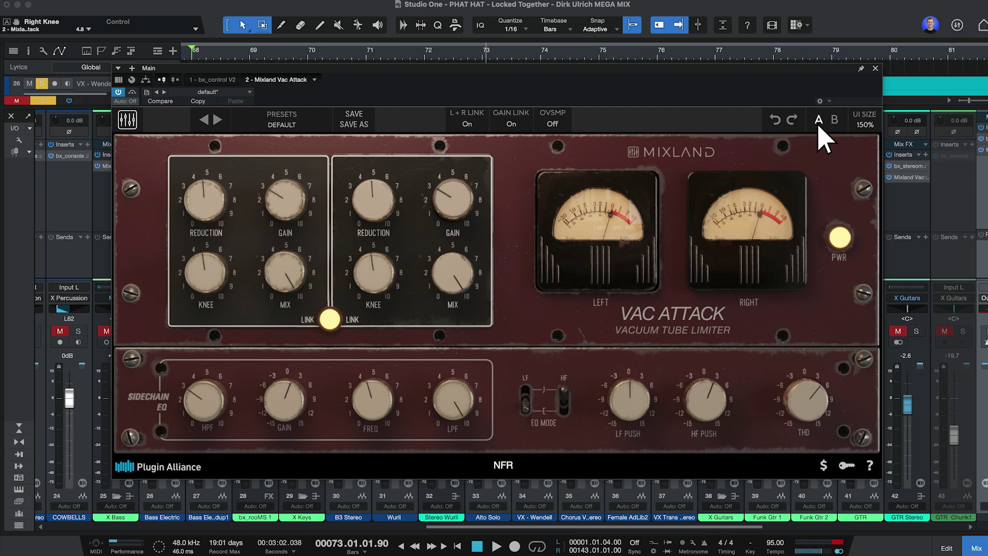
- Switch to settings bank B and back to A, and change the UI size to 140% and back to 150%
click(835, 129)
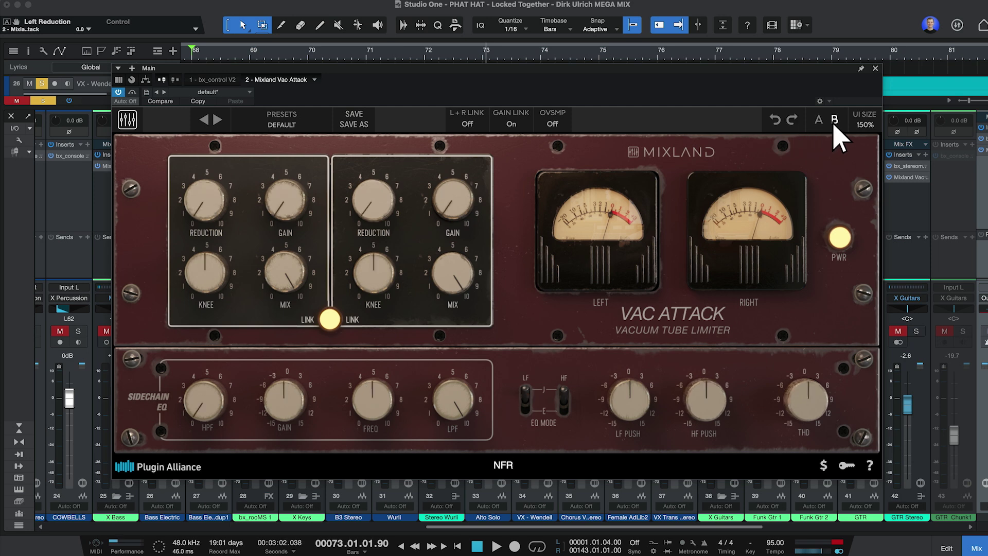
click(821, 129)
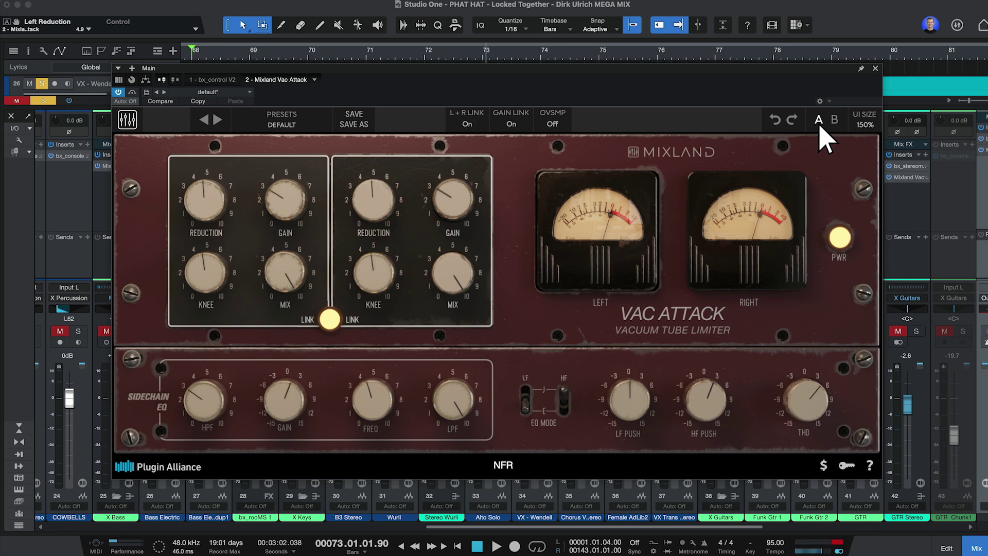
click(865, 124)
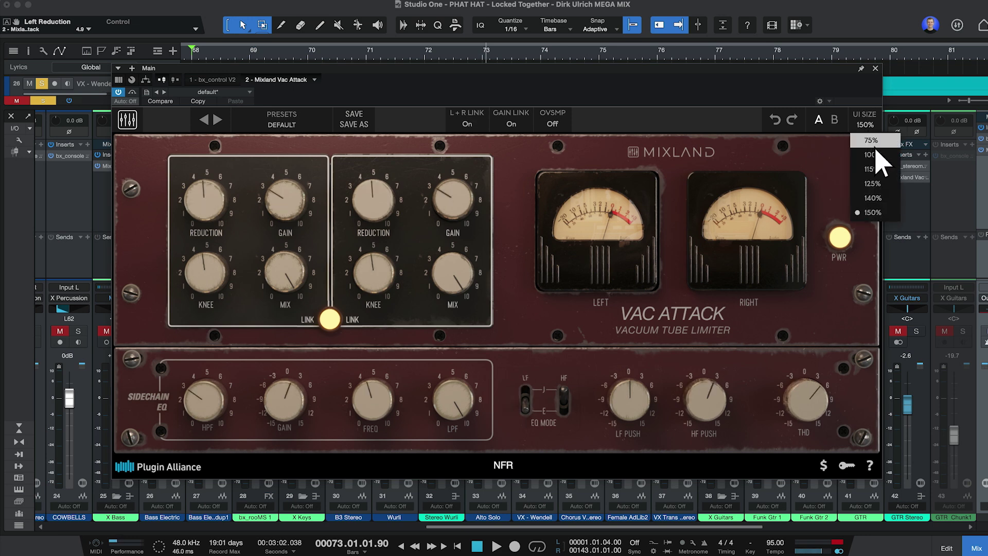
click(877, 199)
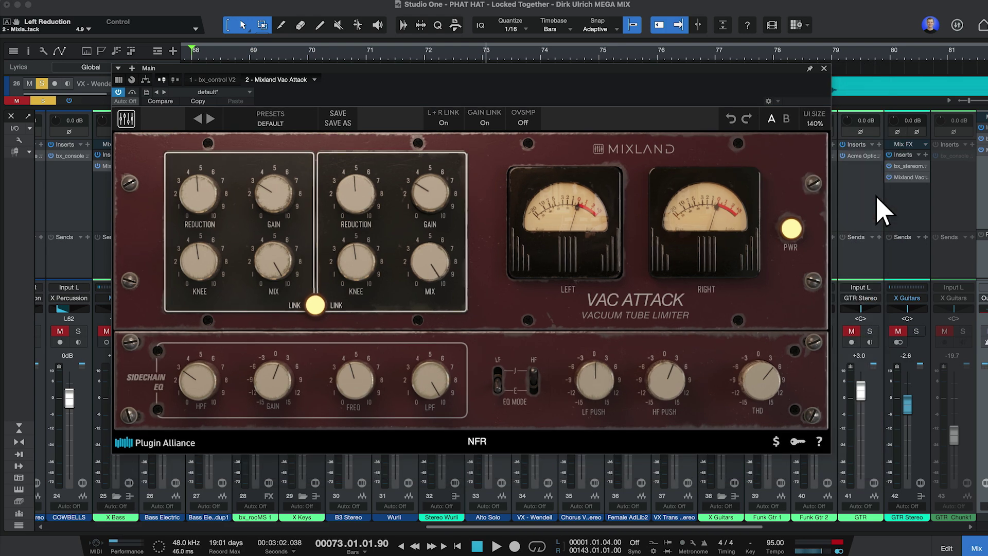
click(824, 126)
click(836, 215)
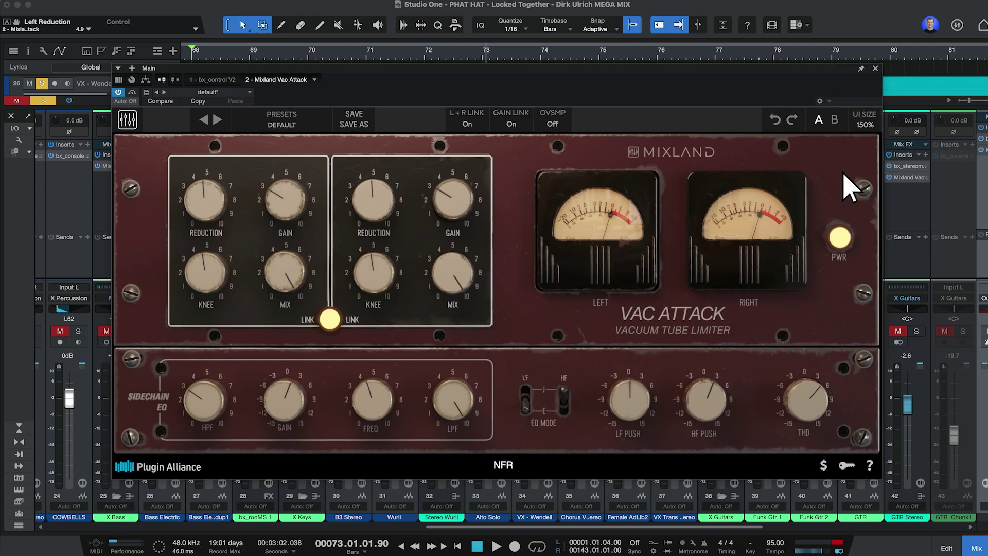